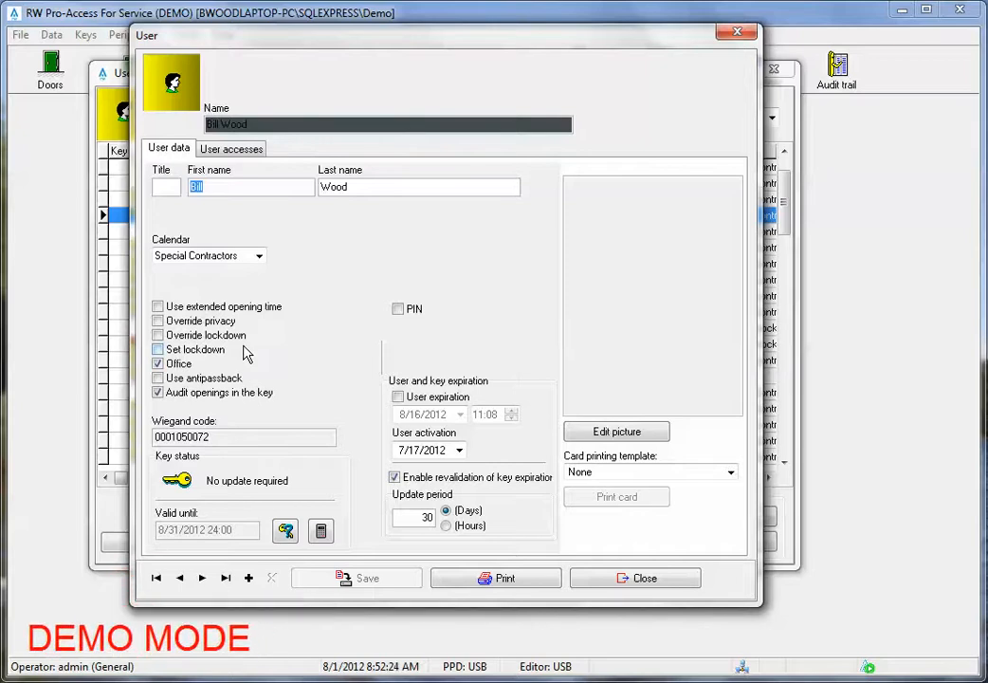
Step: Display the doors assigned to this user in the user's access settings
click(216, 152)
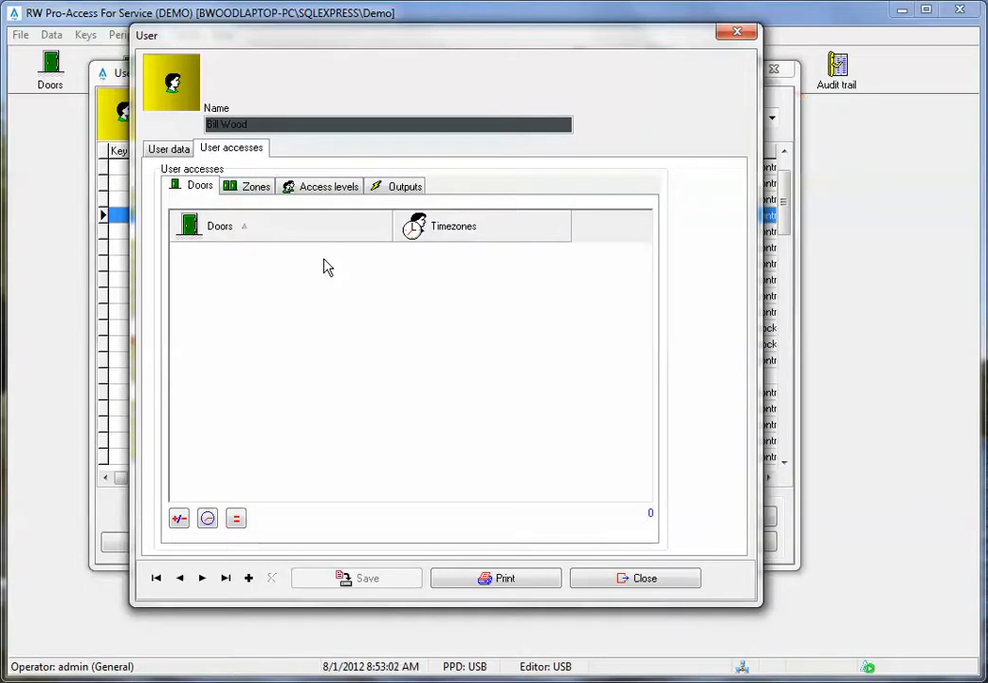
Step: Try adding Conference Room to the user's selected doors, and remove it from the selection again
click(180, 519)
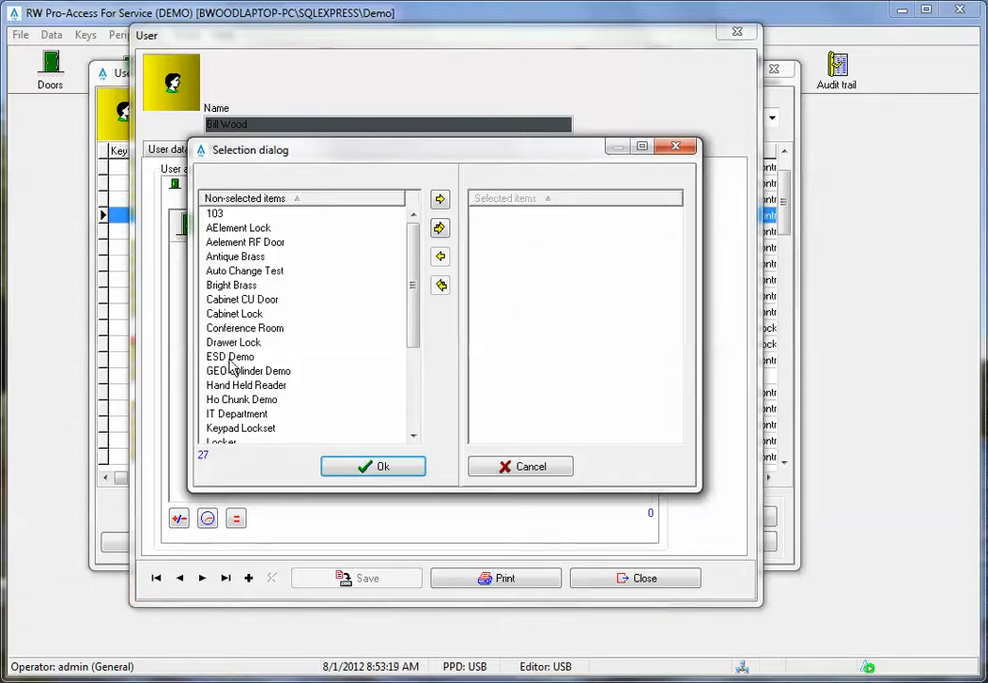
click(246, 329)
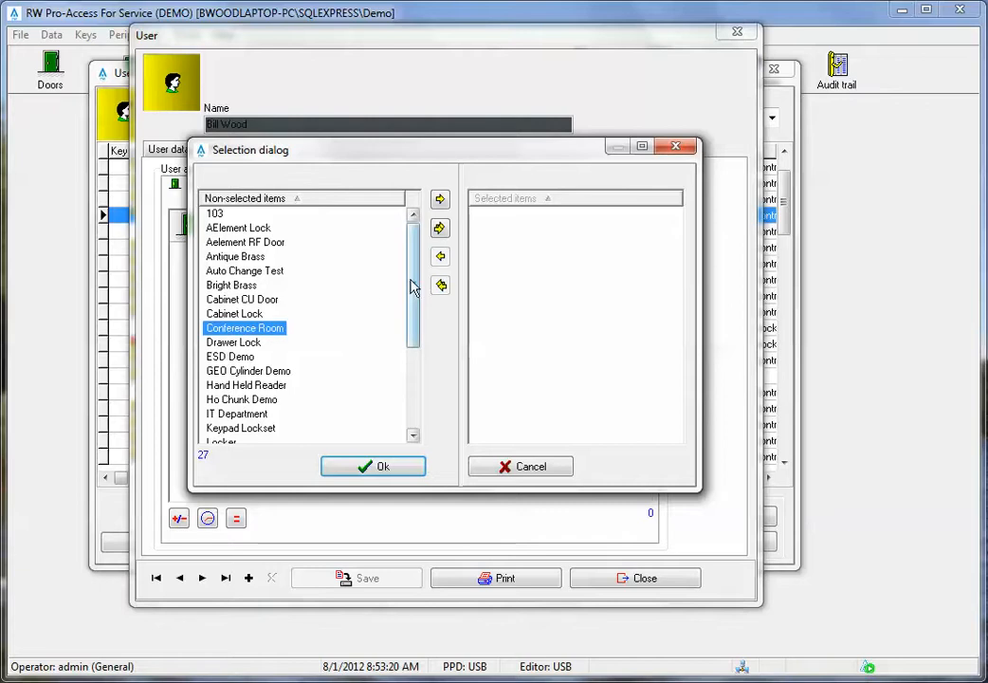
click(440, 199)
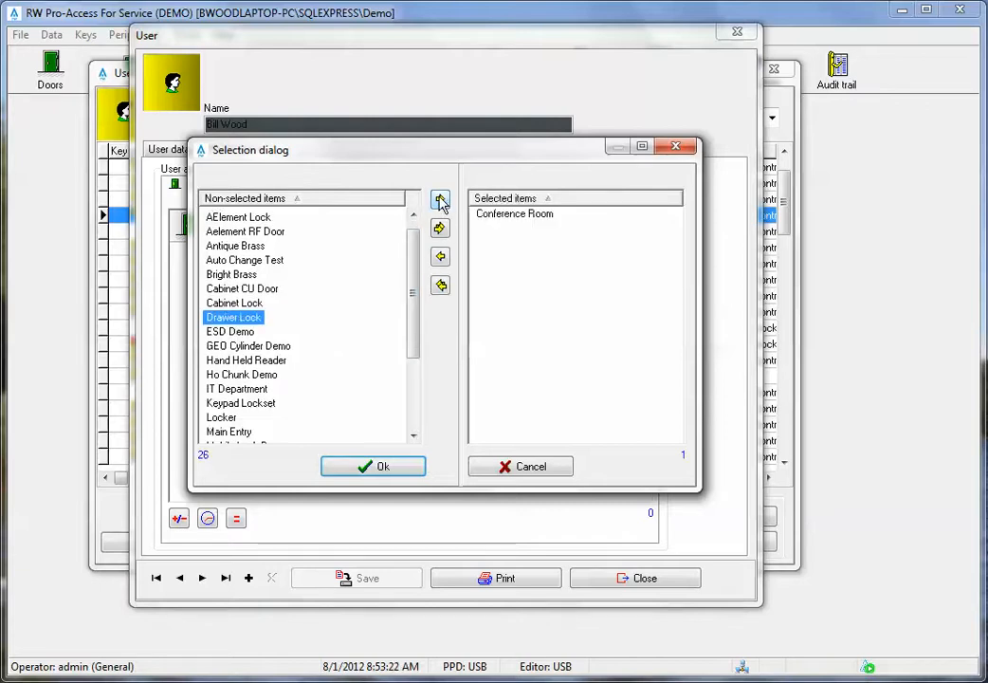
click(442, 258)
click(442, 259)
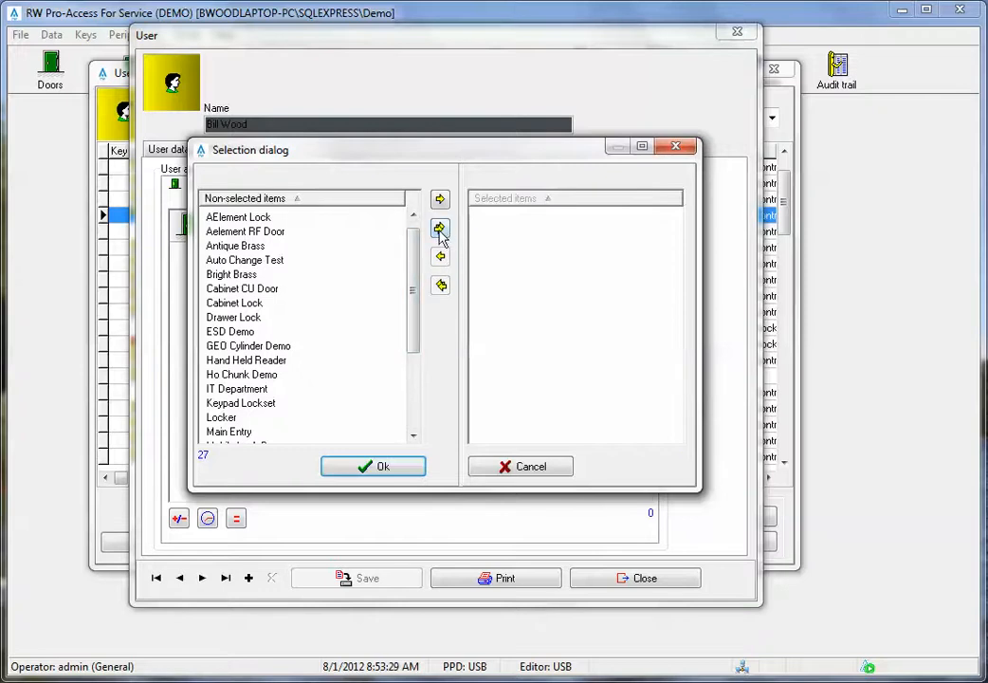
Step: Try selecting all doors at once and Plant Mgr Office on its own, clearing each selection, and cancel the door selection
click(440, 233)
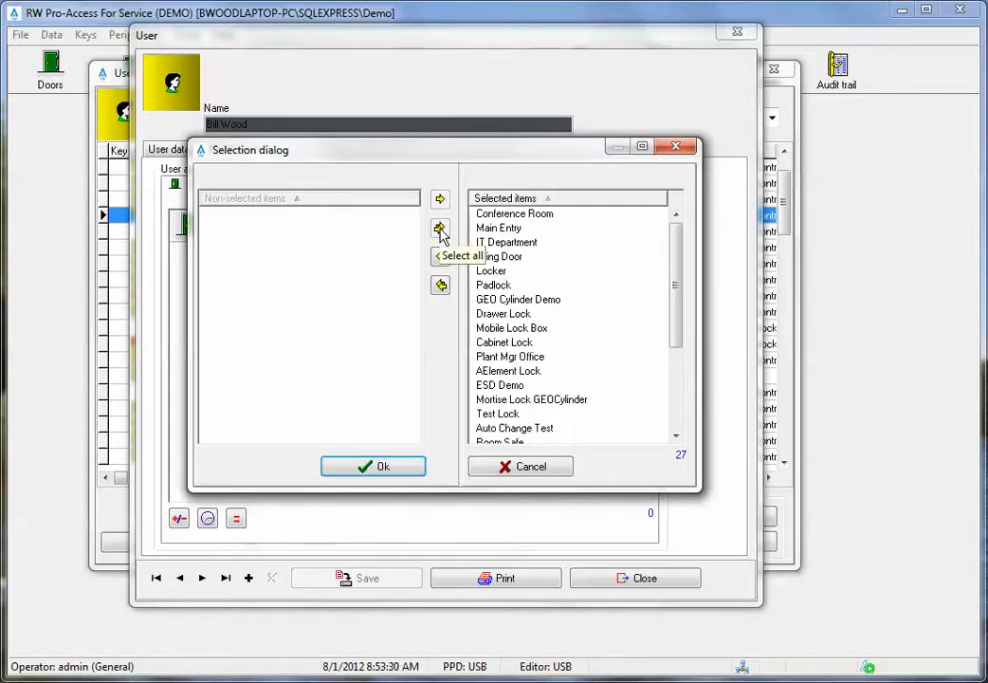
click(441, 286)
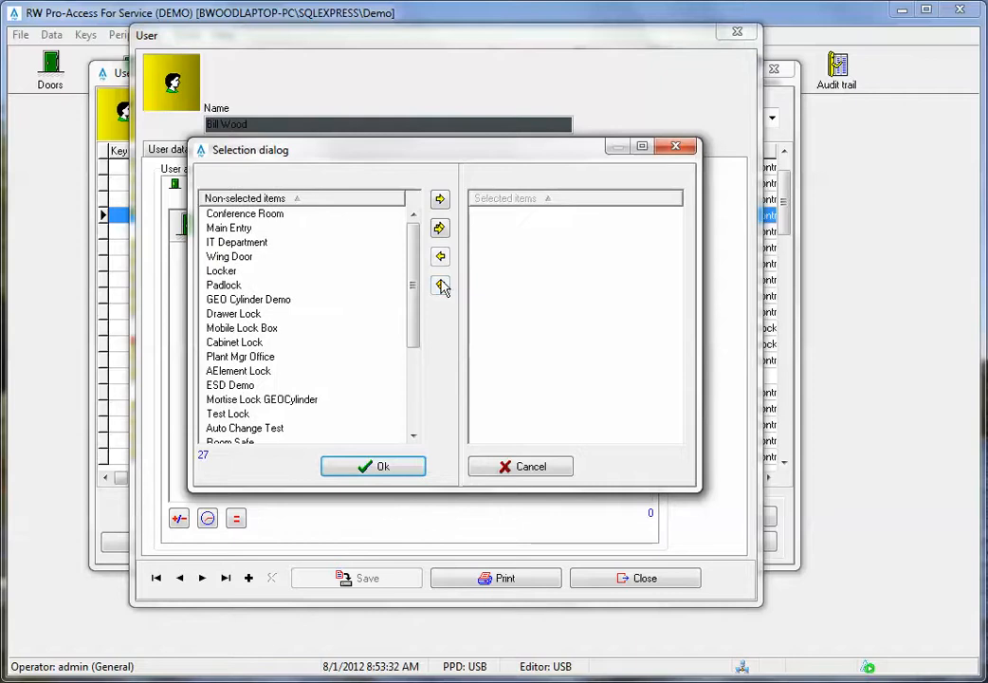
double_click(244, 358)
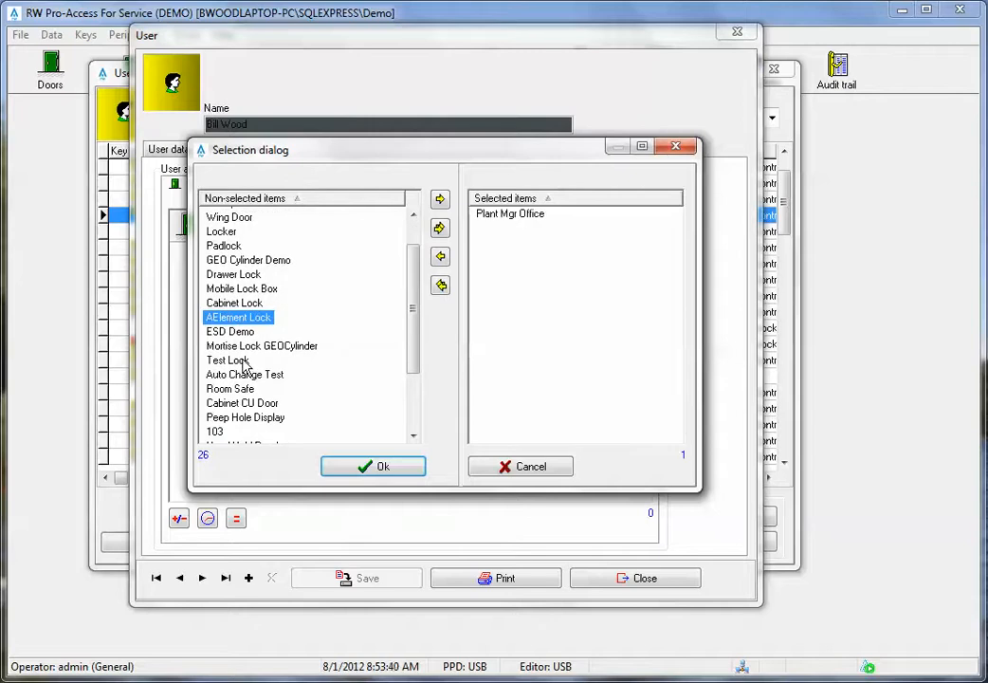
double_click(513, 218)
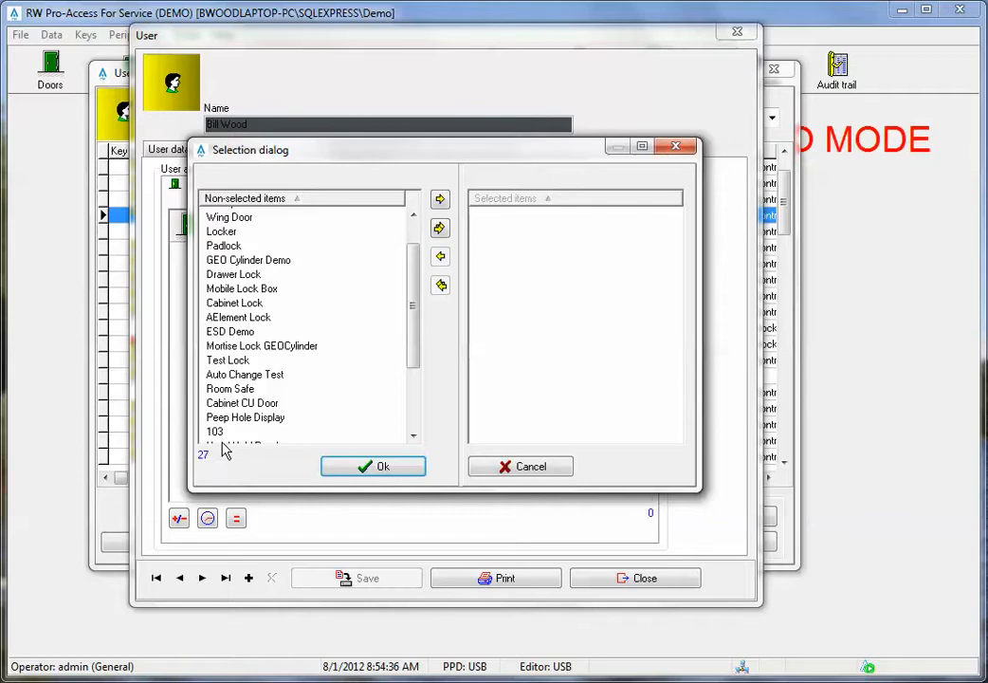
click(439, 227)
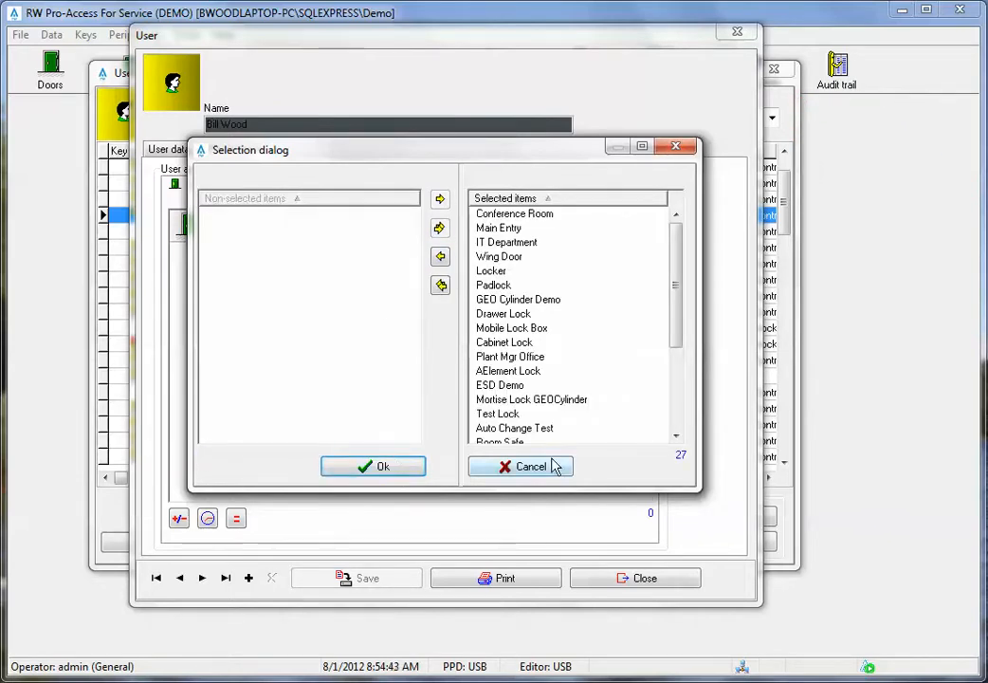
click(440, 286)
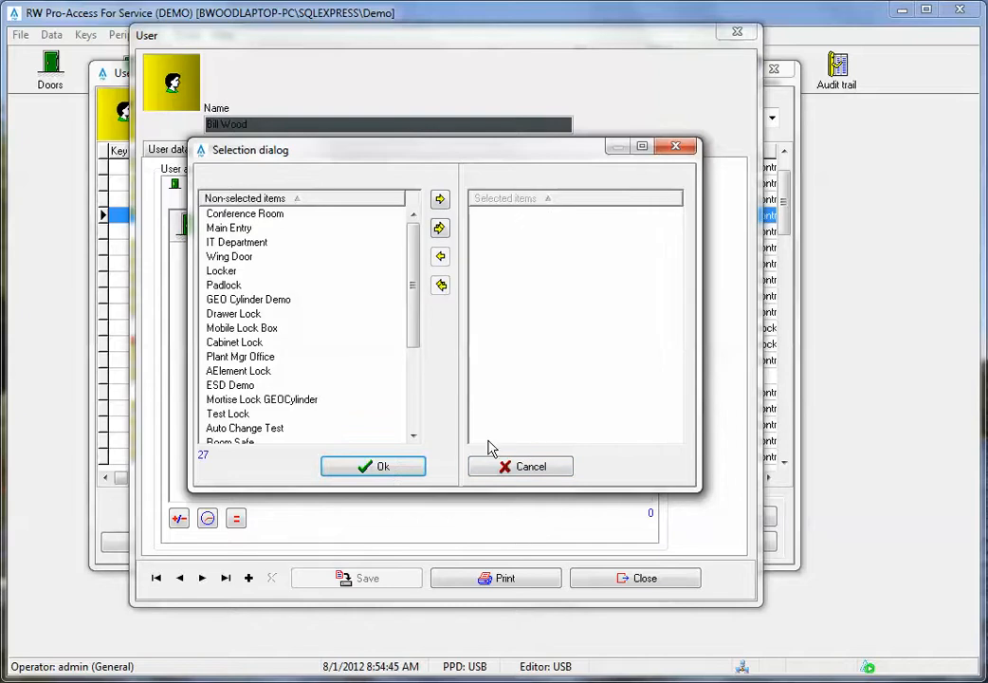
click(510, 470)
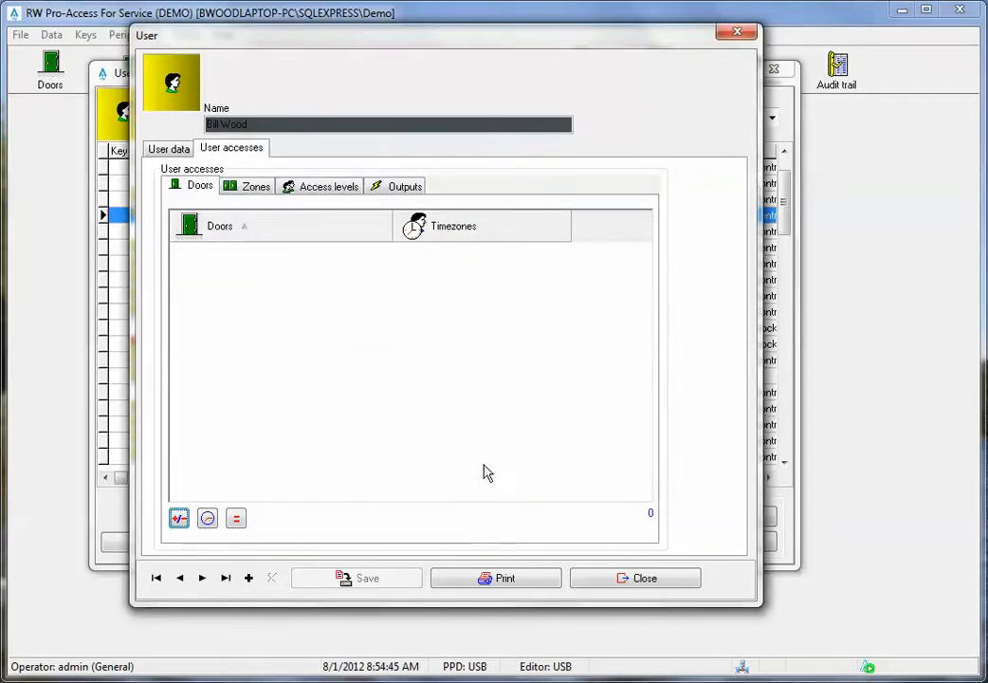
Step: Expand the All Doors zone in the user's zone accesses and set its timezone to Office Hours
click(254, 190)
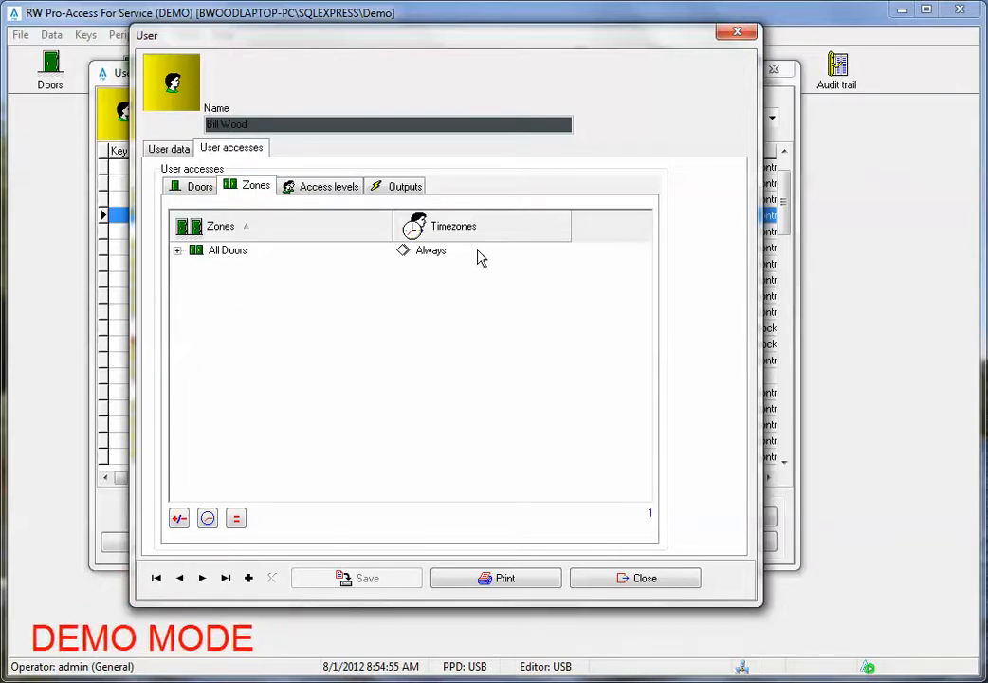
click(177, 250)
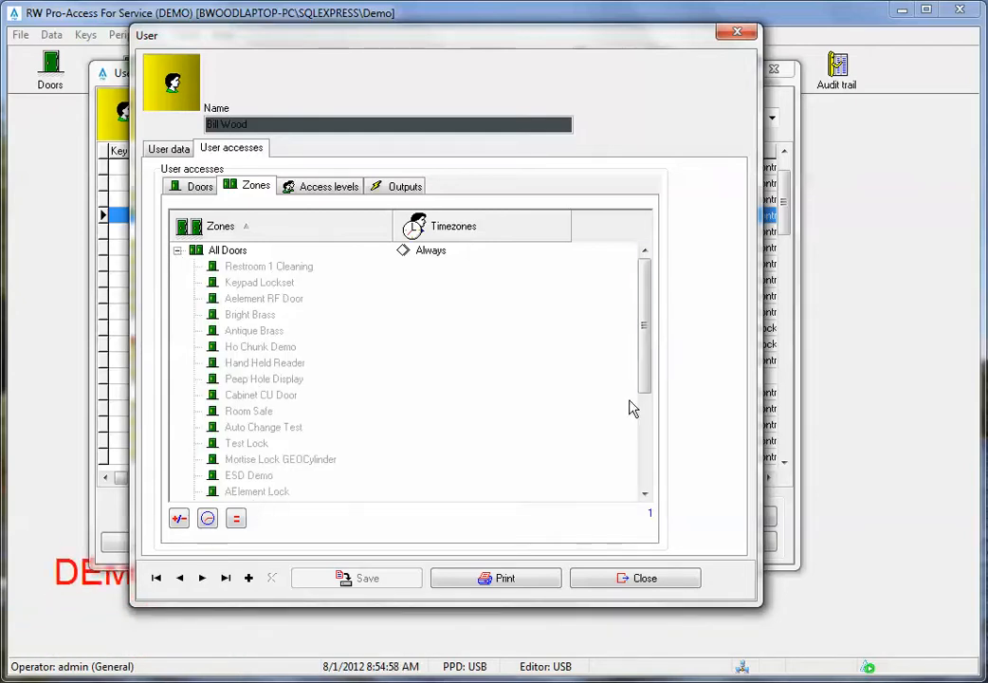
mouse_move(646, 341)
mouse_down()
mouse_move(650, 463)
mouse_move(646, 325)
mouse_up()
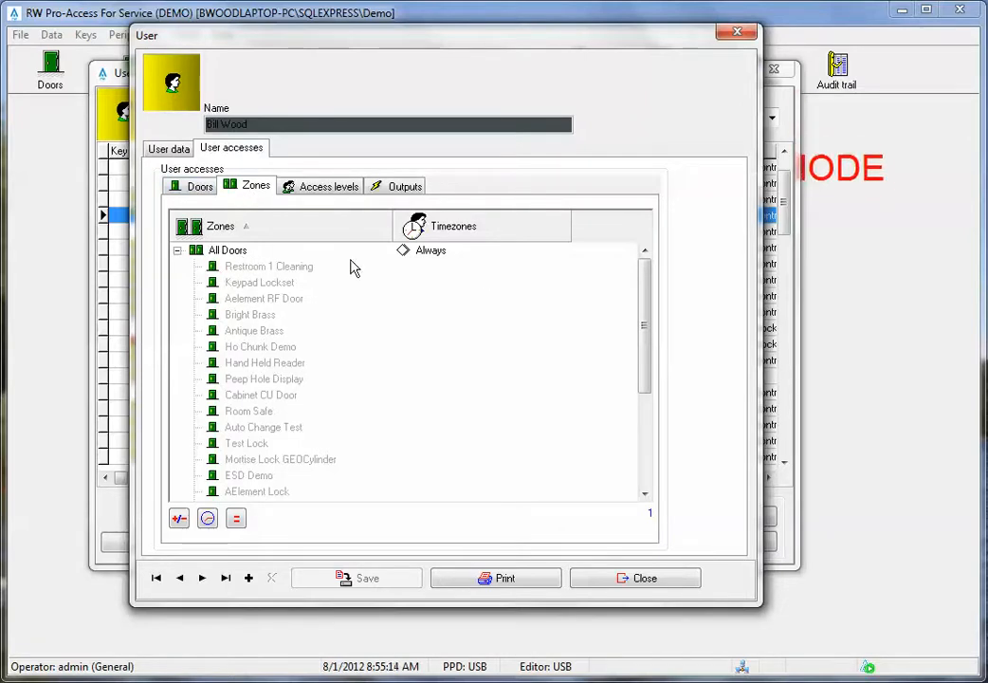
click(433, 252)
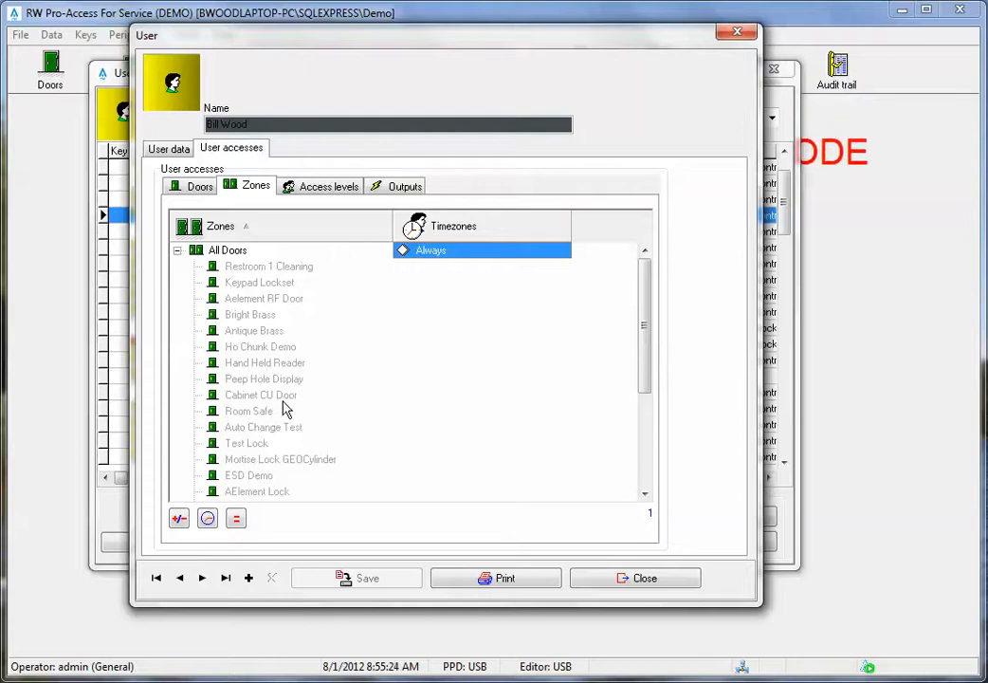
click(208, 519)
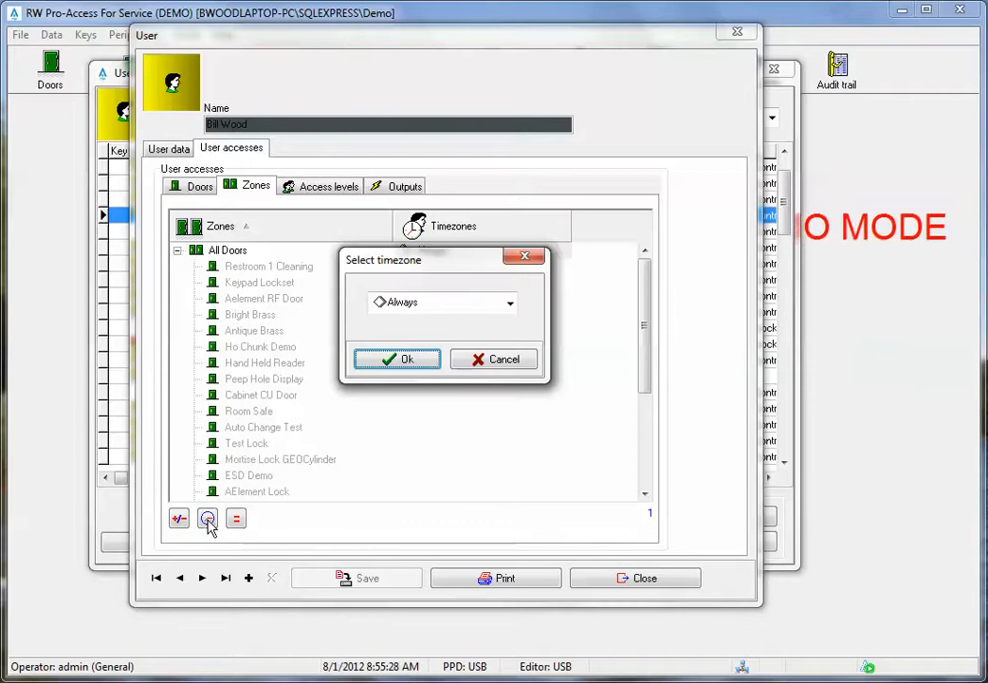
click(510, 302)
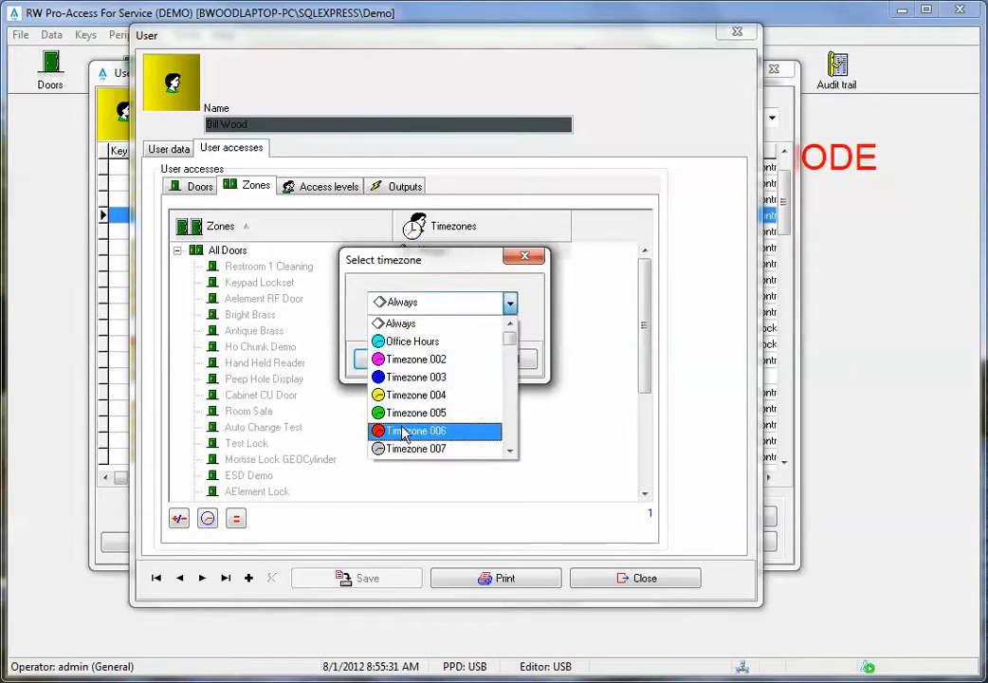
click(408, 343)
click(410, 362)
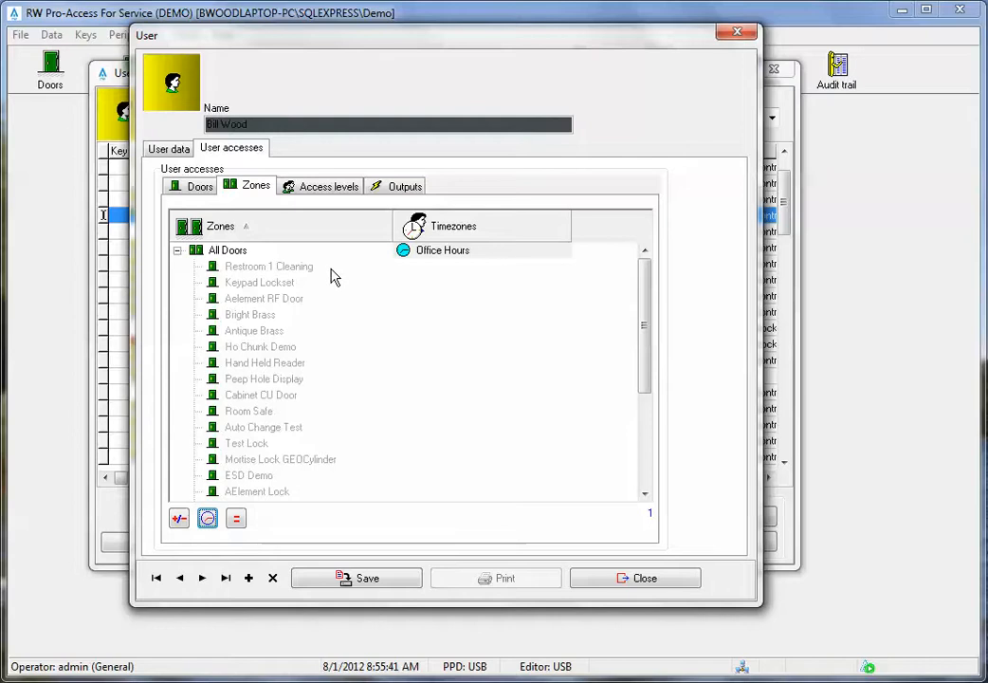
Step: Add the Conference Room door to the user's individual door accesses
click(209, 189)
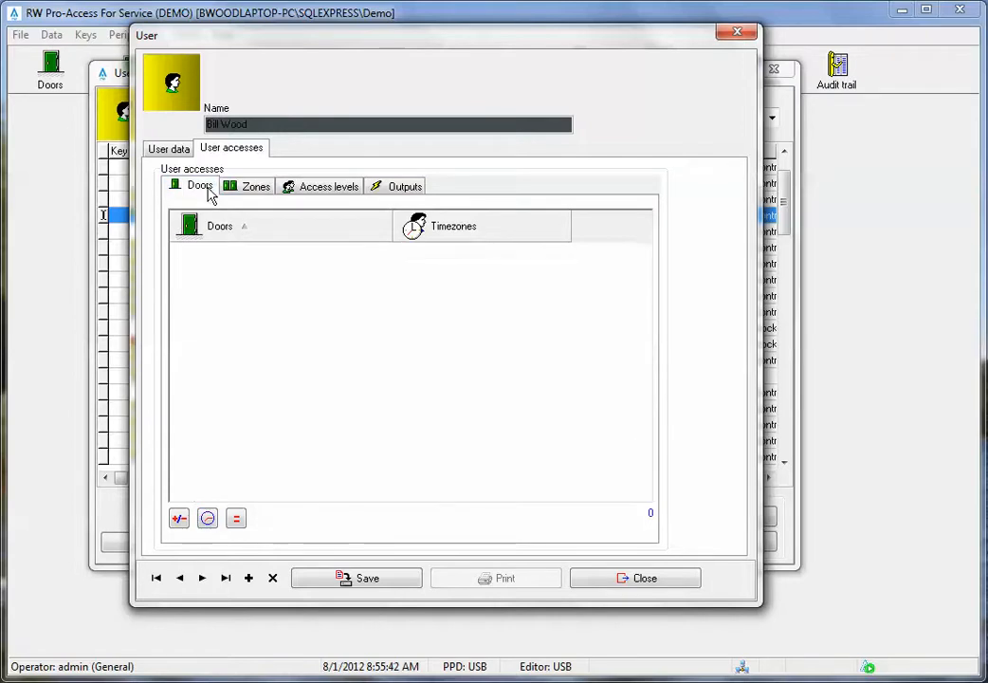
click(179, 518)
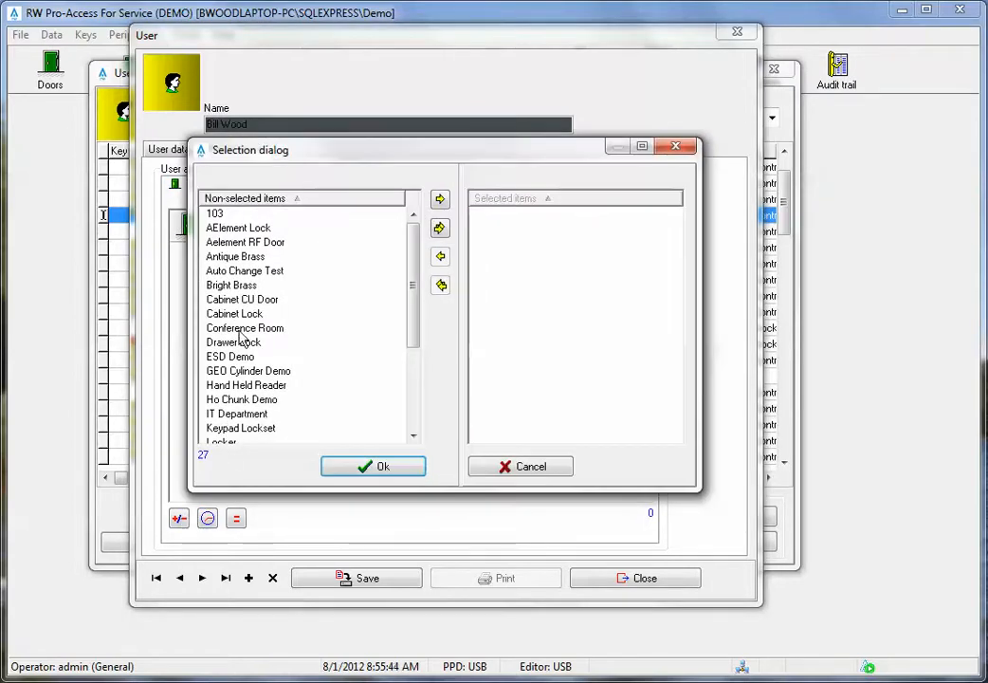
double_click(240, 333)
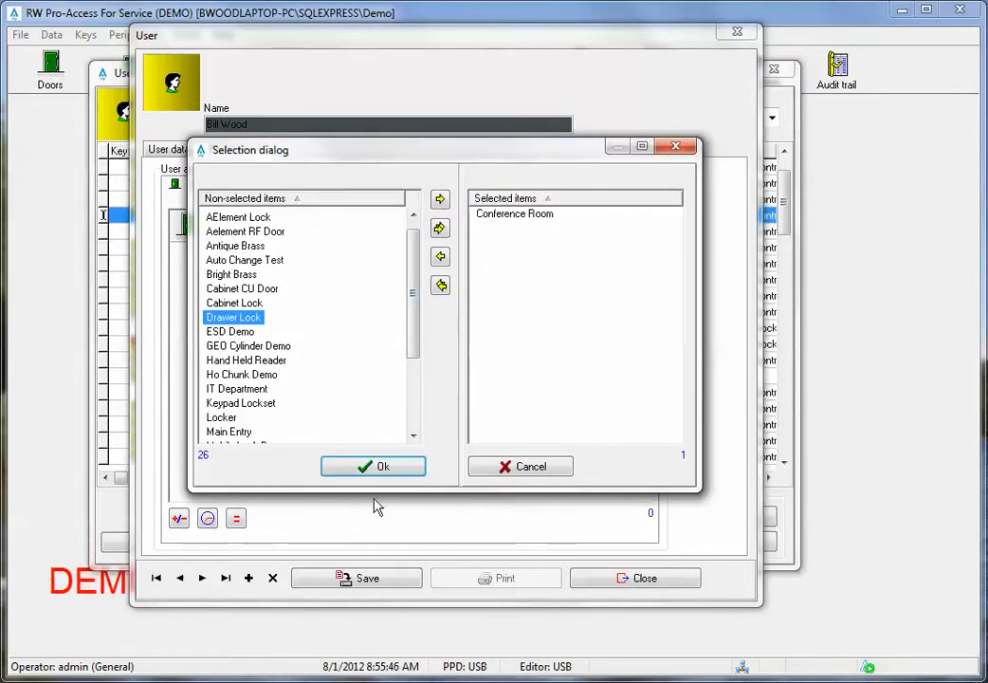
click(368, 467)
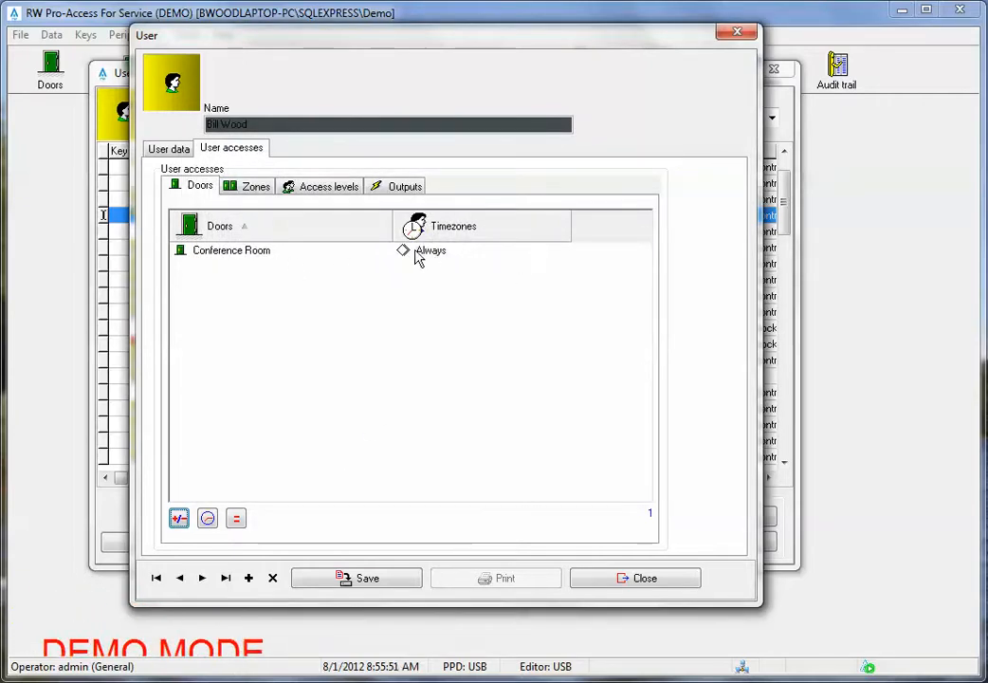
Step: Choose Always as the timezone for the user's Conference Room door access
click(419, 253)
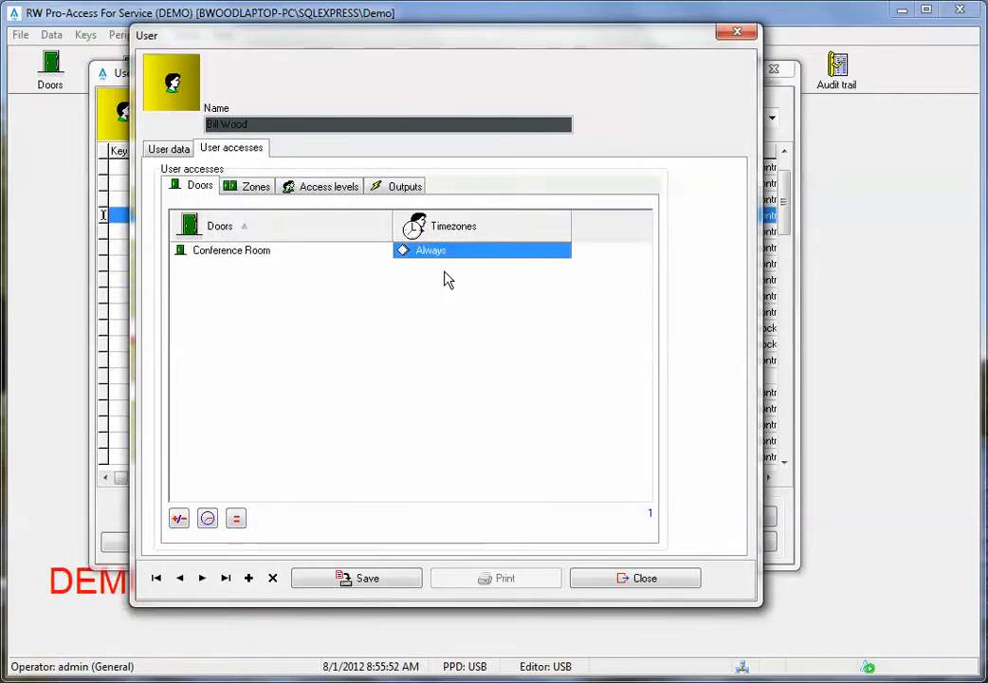
click(207, 518)
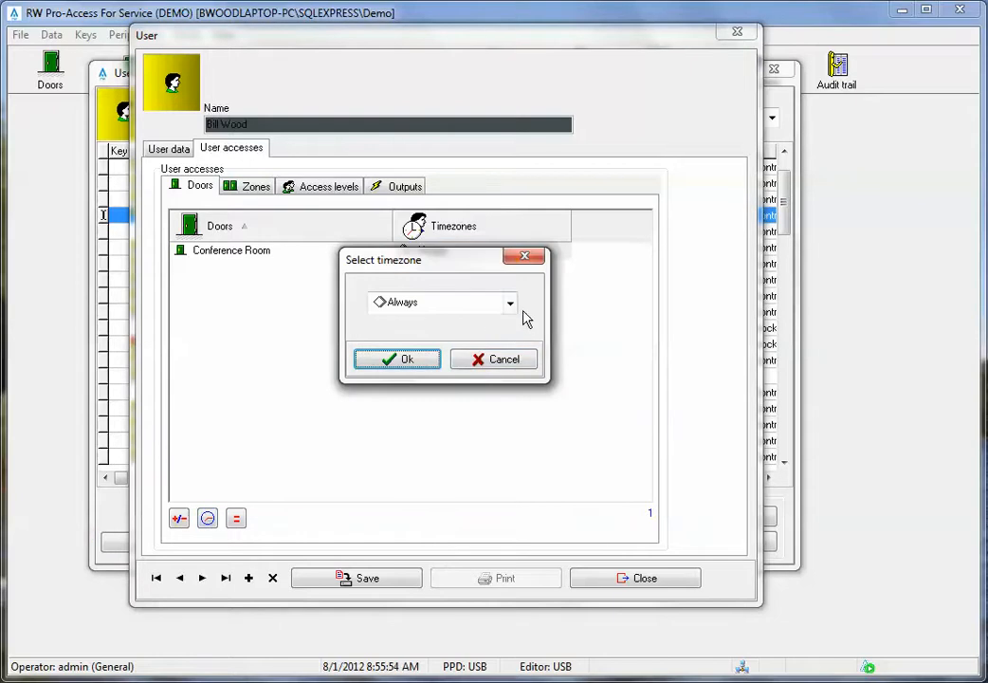
click(510, 302)
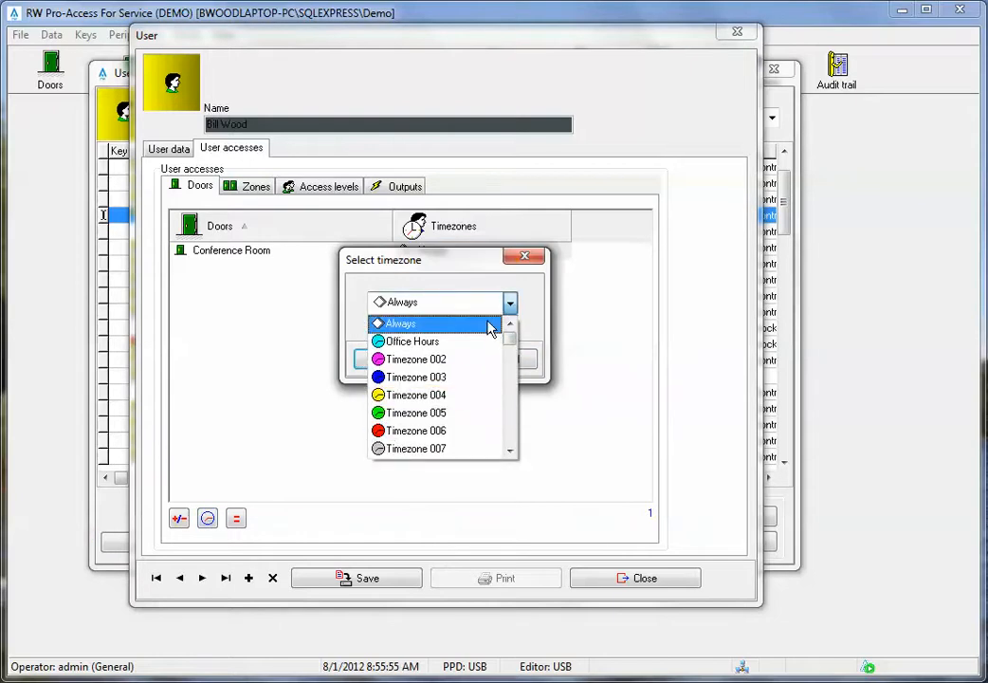
click(405, 325)
click(391, 363)
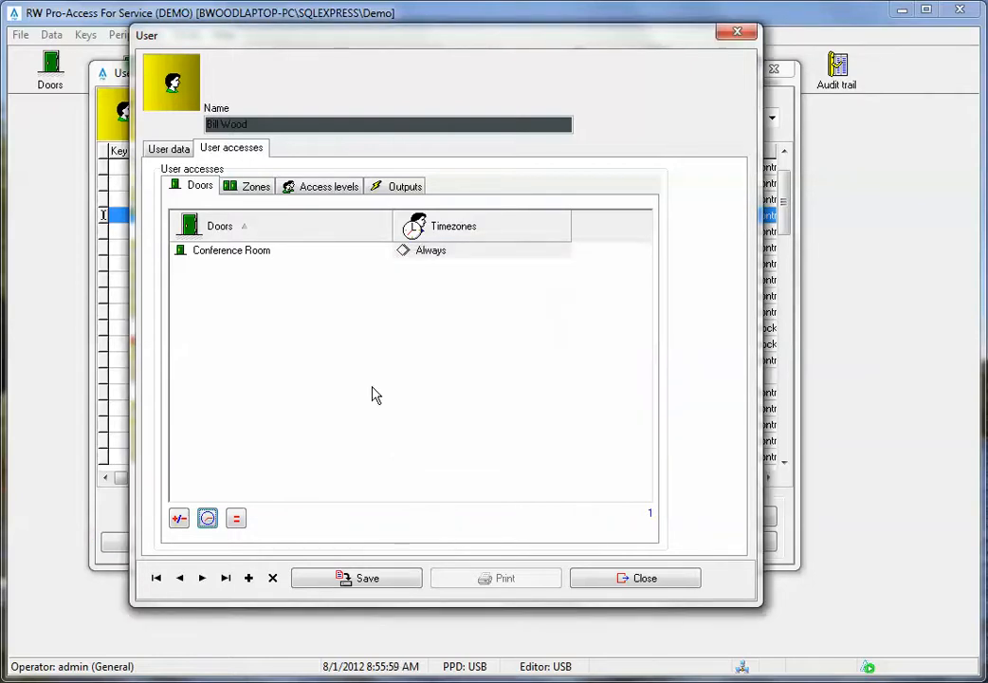
Step: Add the GEO Cylinder Demo door to the user's individual door accesses
click(178, 518)
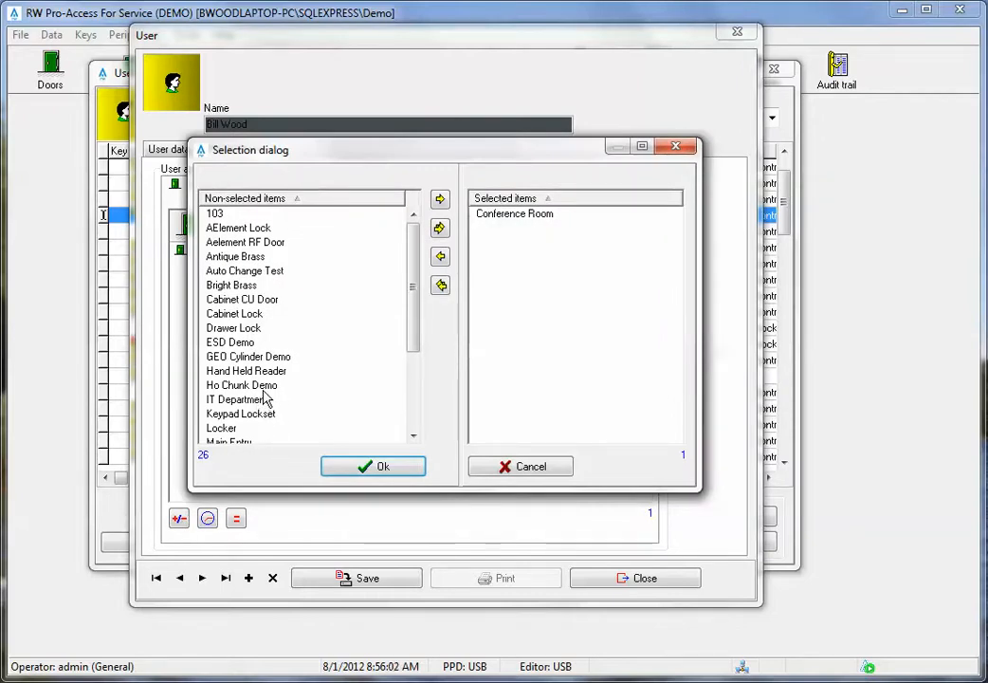
double_click(257, 358)
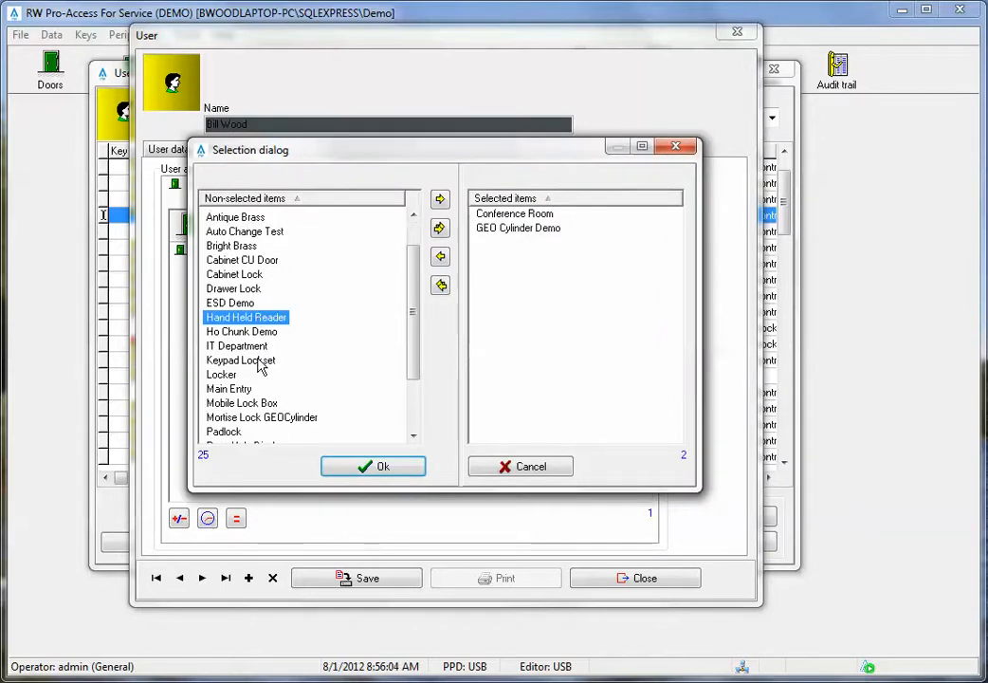
click(379, 466)
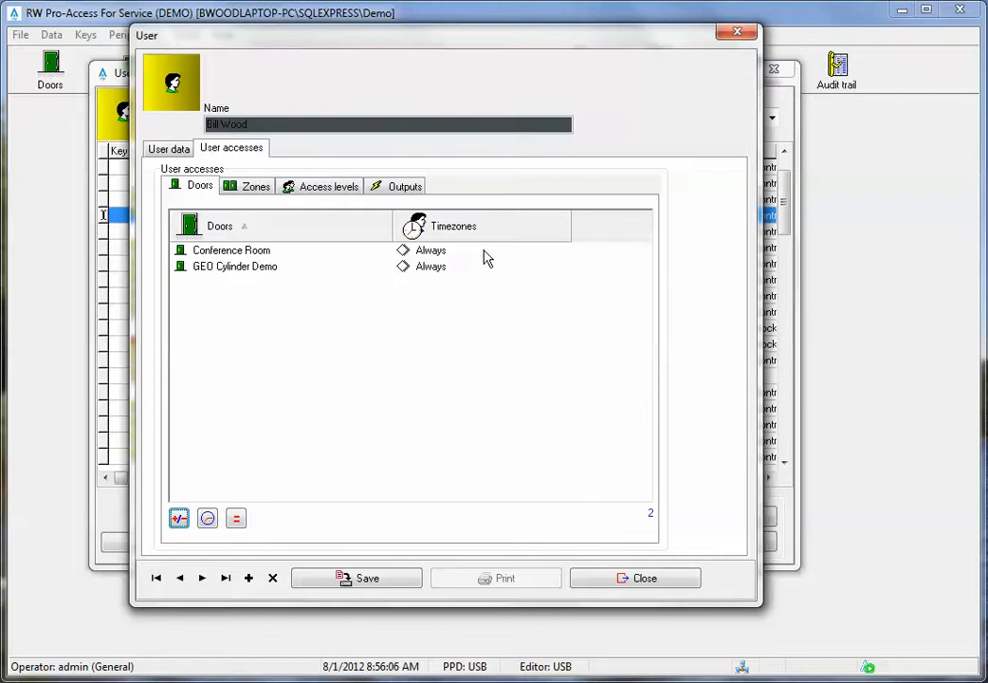
Step: Set the timezone of the user's GEO Cylinder Demo door access to Office Hours
click(424, 270)
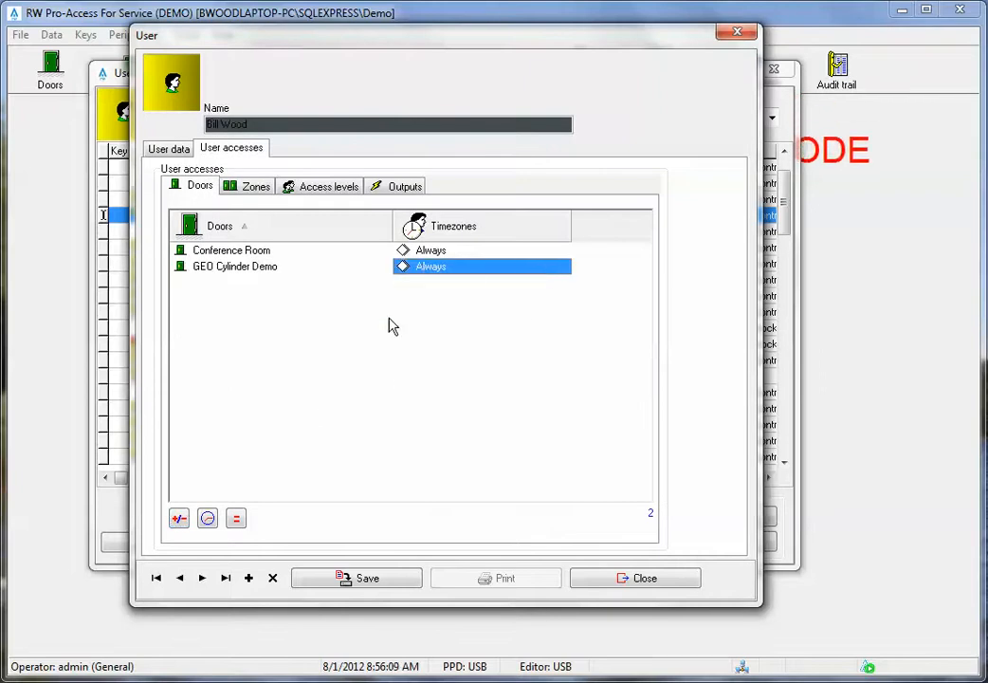
click(211, 520)
click(509, 304)
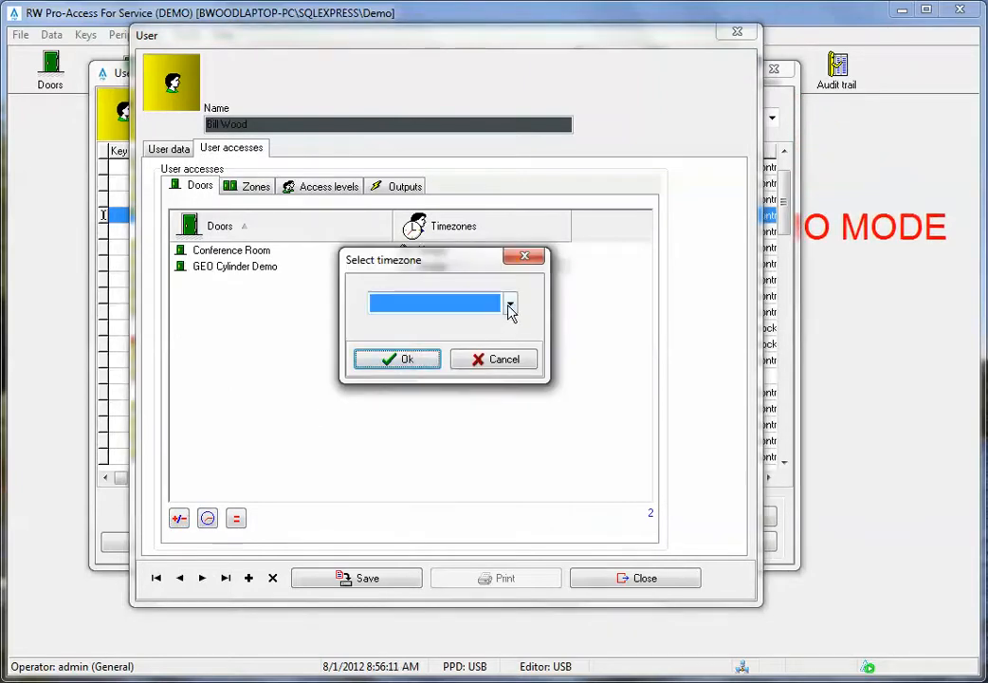
click(424, 349)
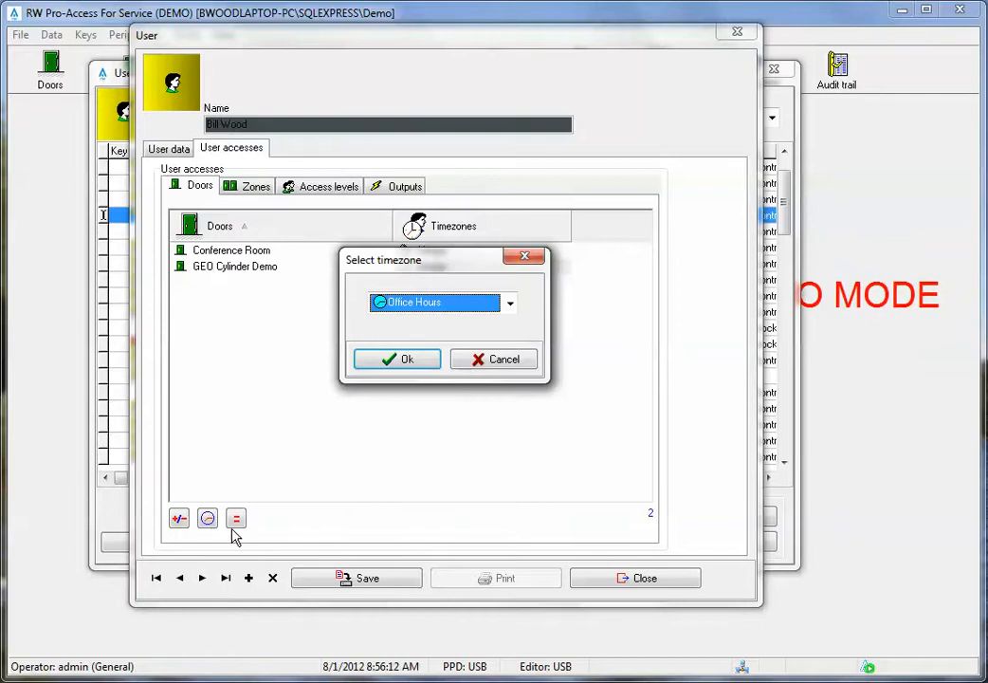
click(418, 363)
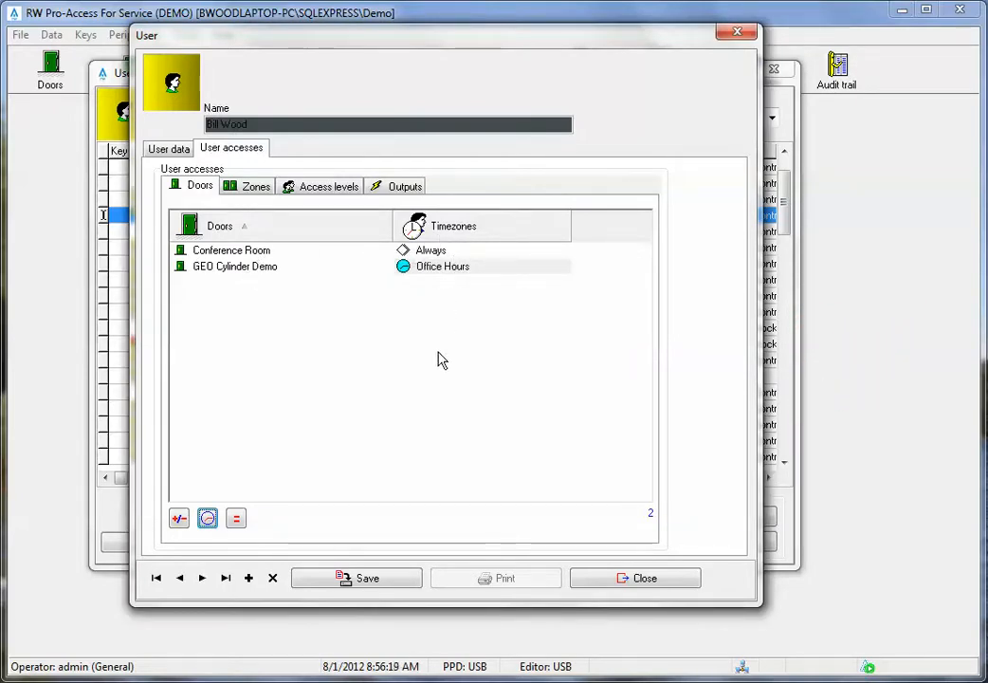
Step: Add the Pharmacist Tradeshow zone to the user's zone accesses
click(248, 193)
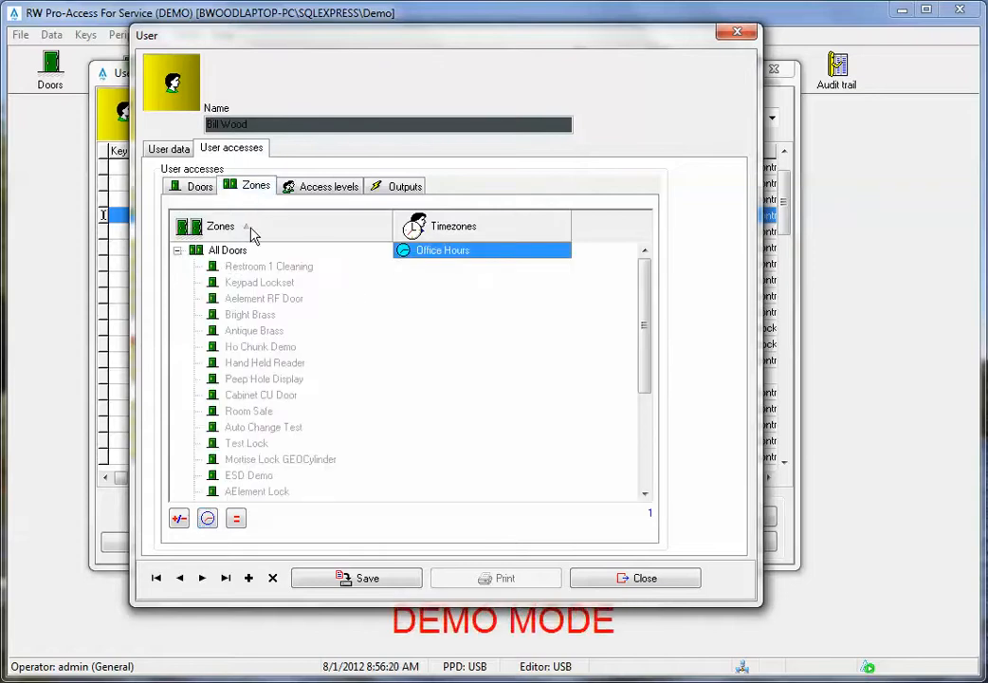
click(177, 250)
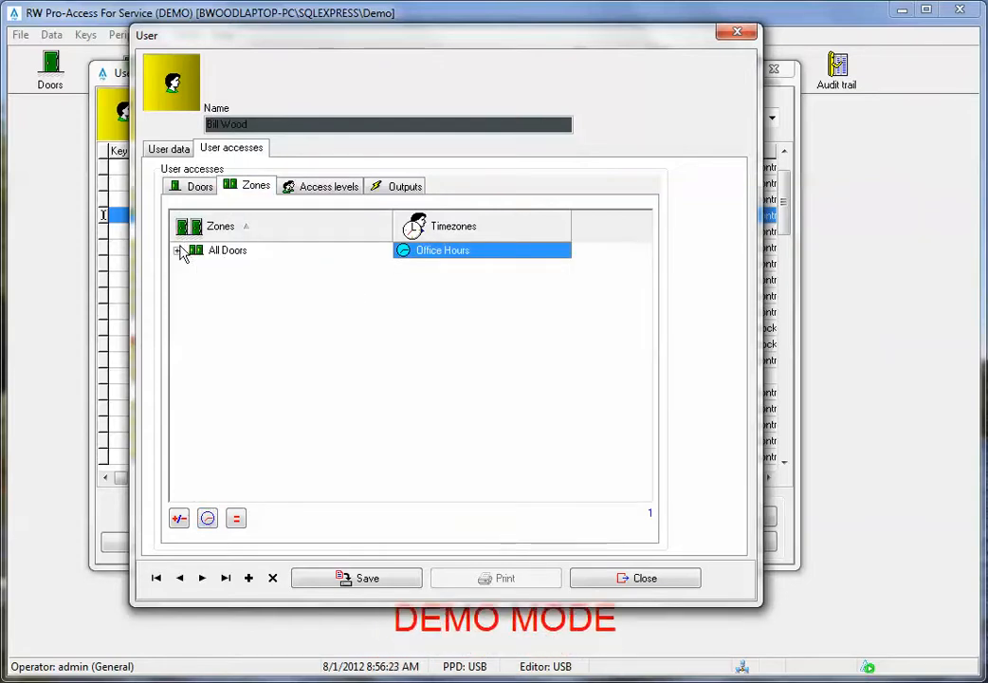
click(179, 519)
double_click(250, 243)
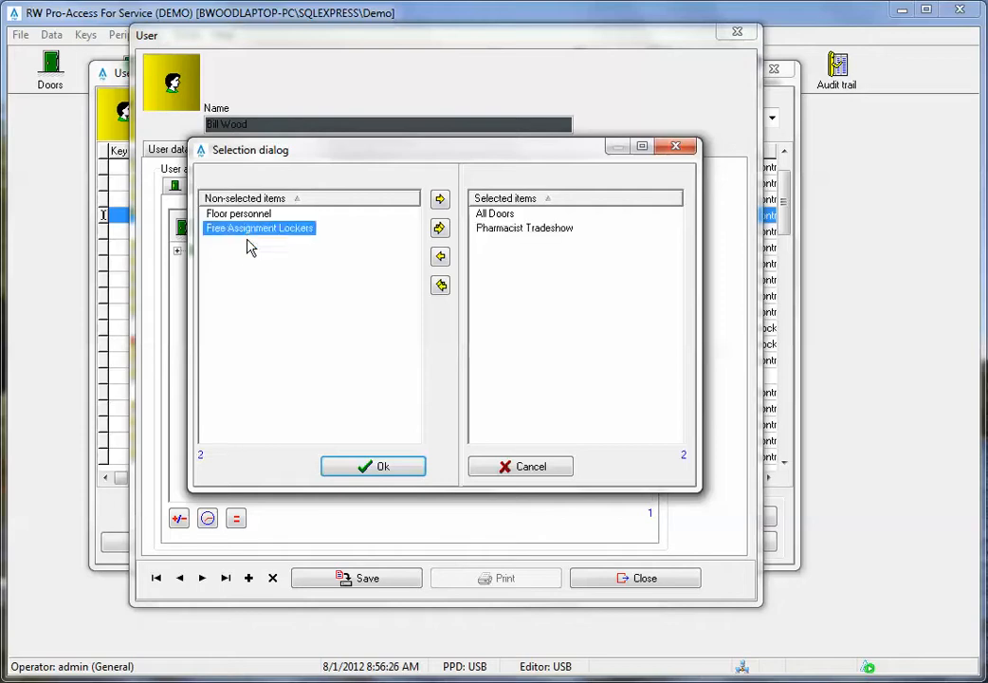
click(378, 466)
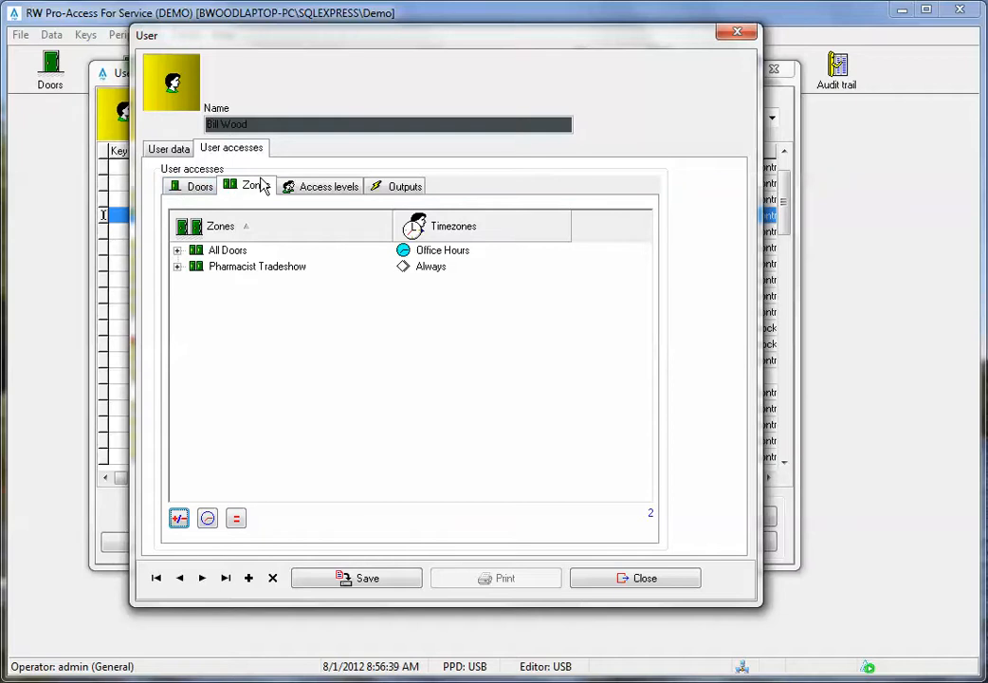
Step: Check which access levels are available to assign to the user, leaving the selection unchanged
click(338, 193)
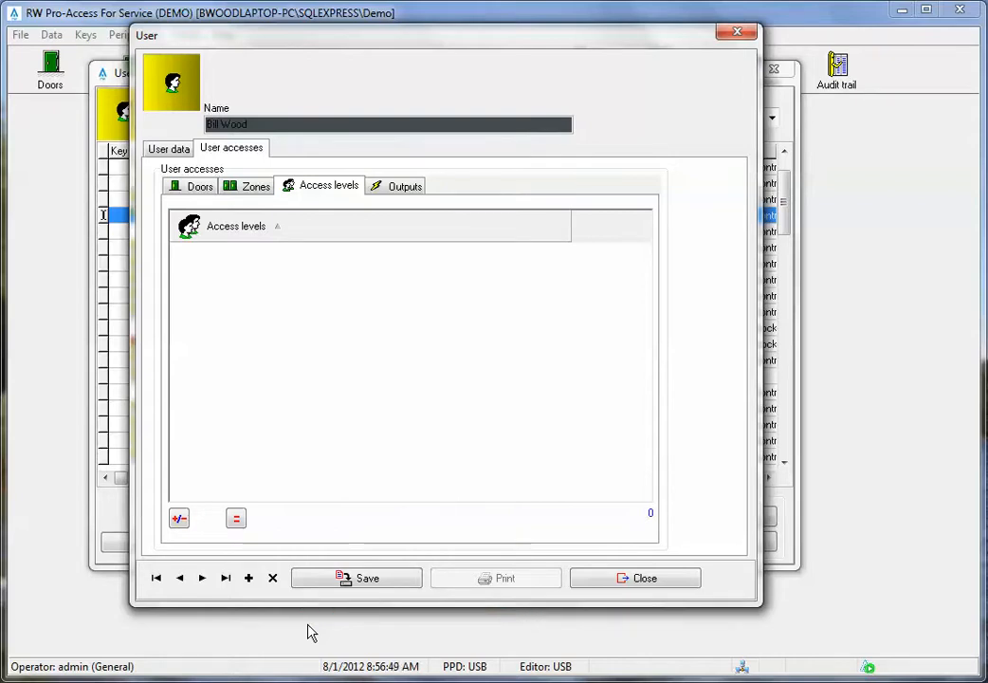
click(179, 519)
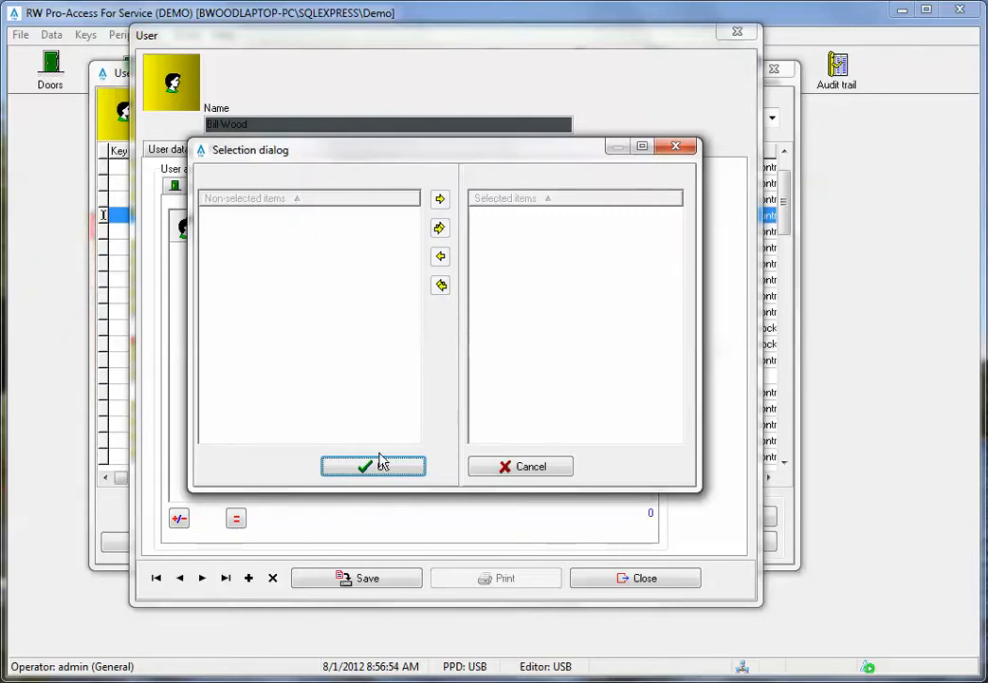
click(677, 148)
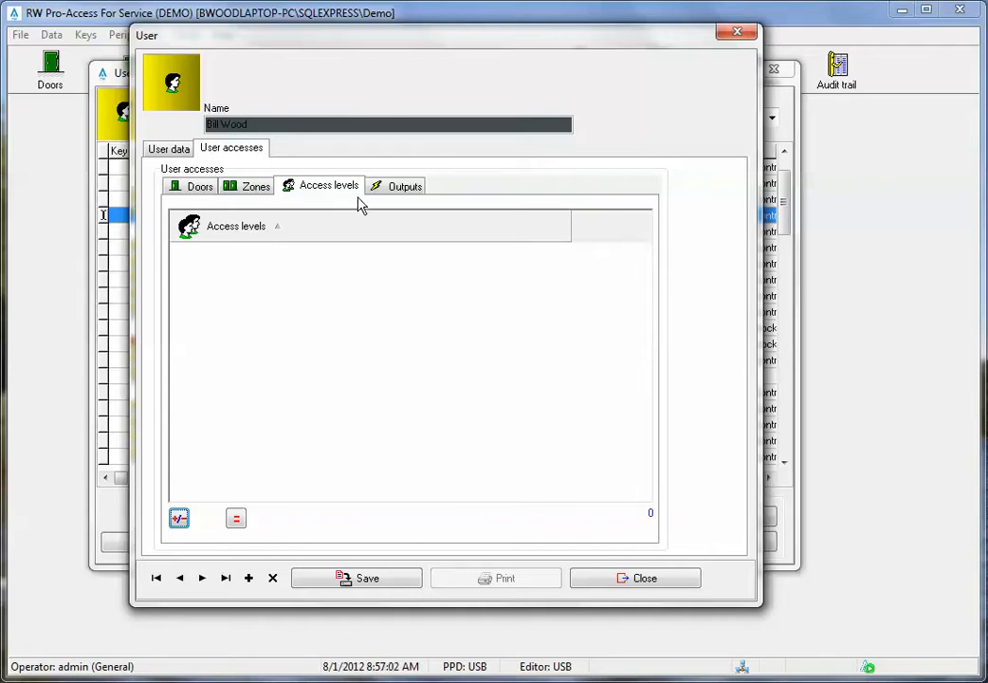
Step: Add the 001- Relay 1 output to the user's output accesses
click(403, 186)
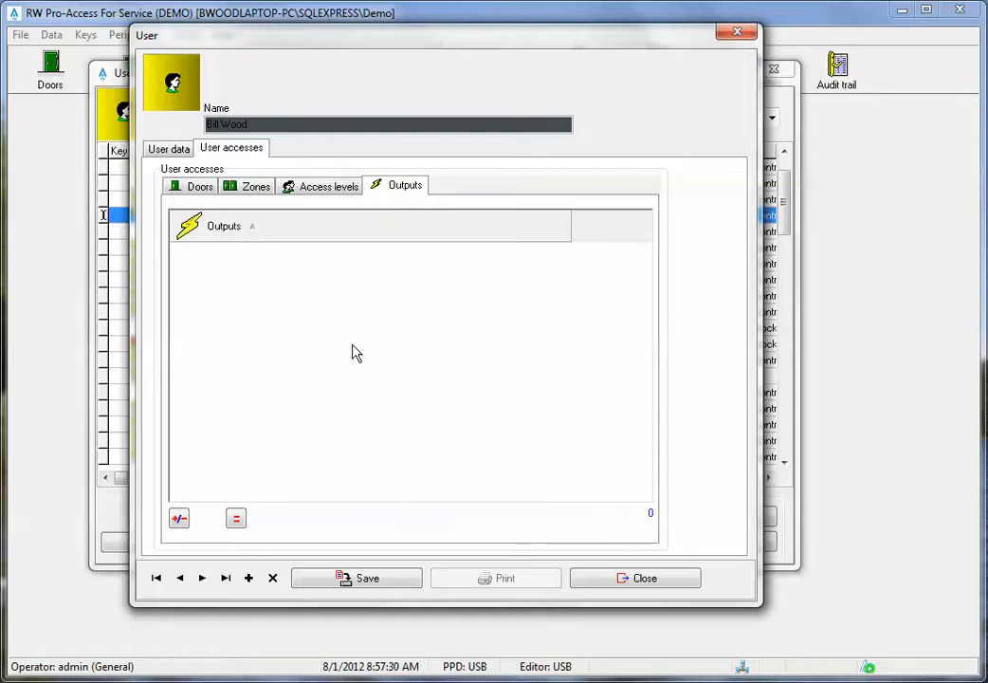
click(179, 520)
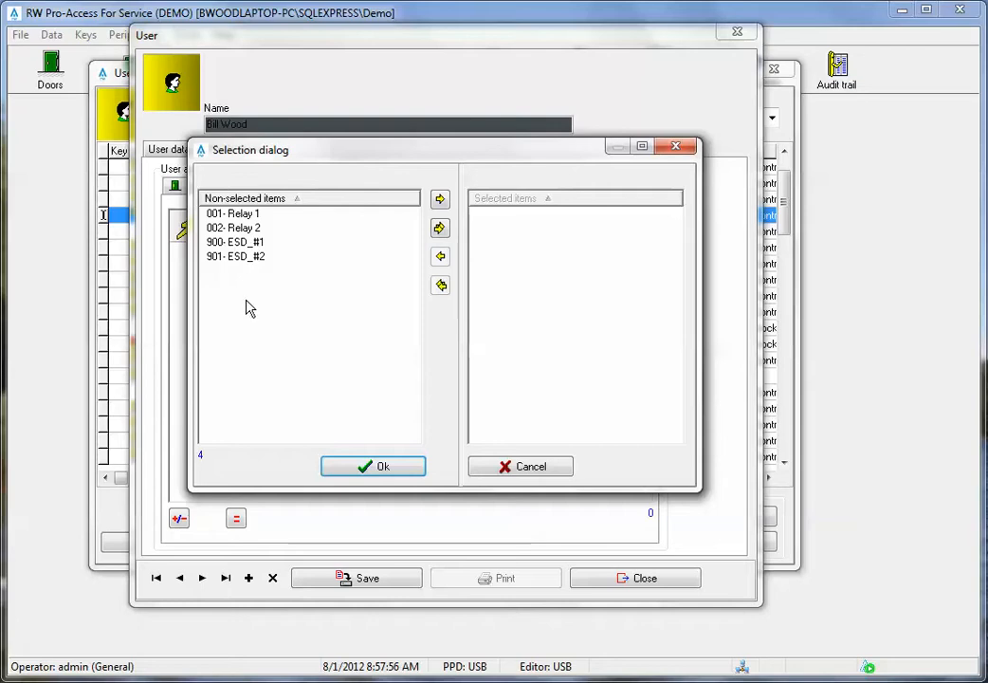
click(251, 216)
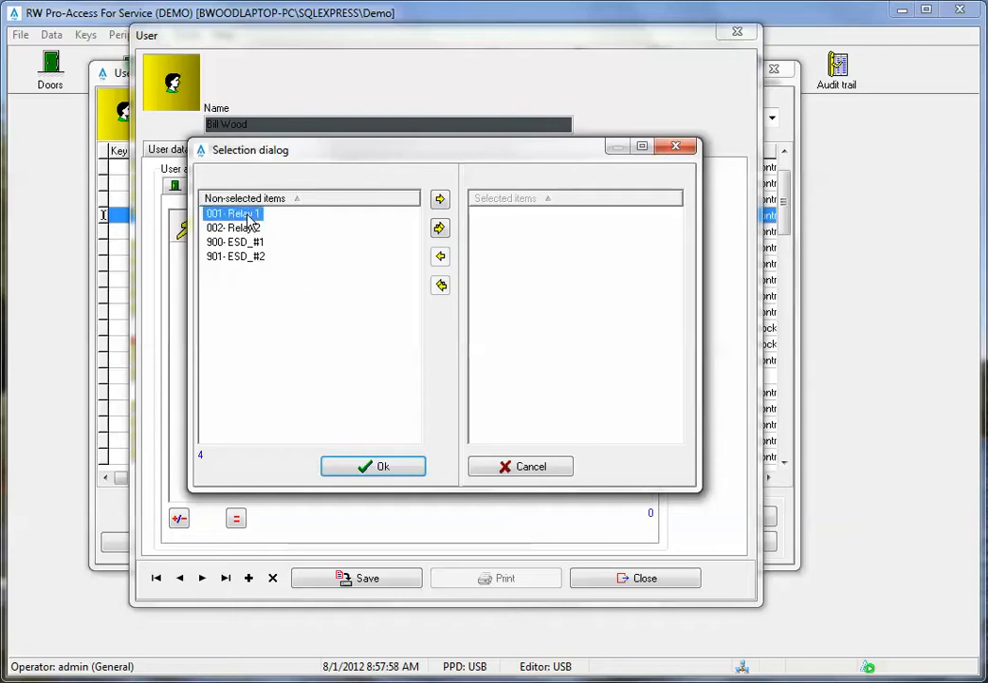
click(440, 199)
click(391, 471)
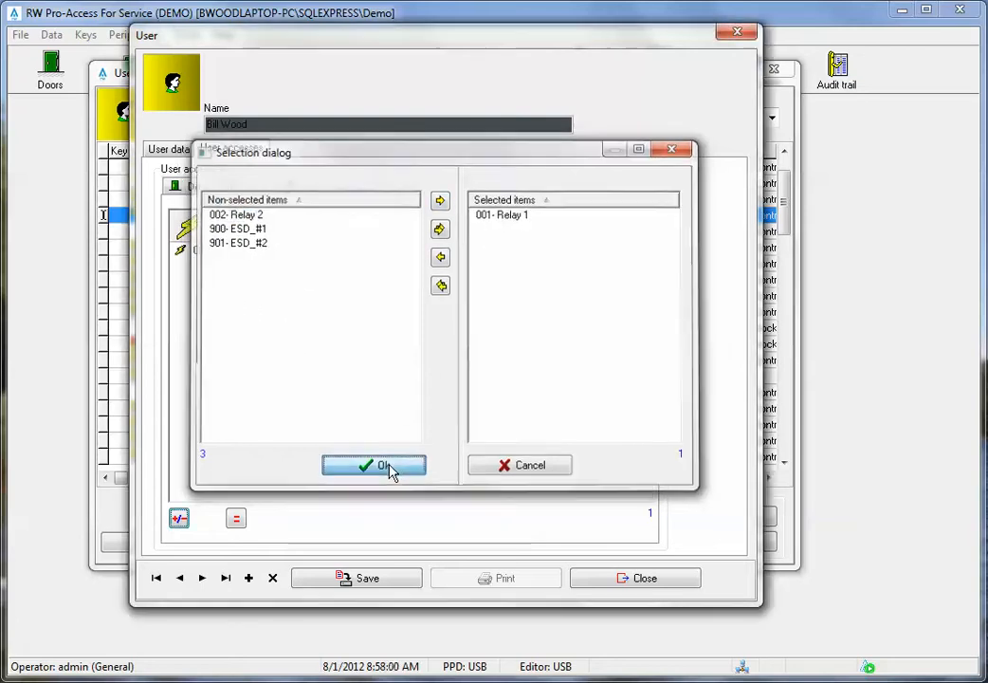